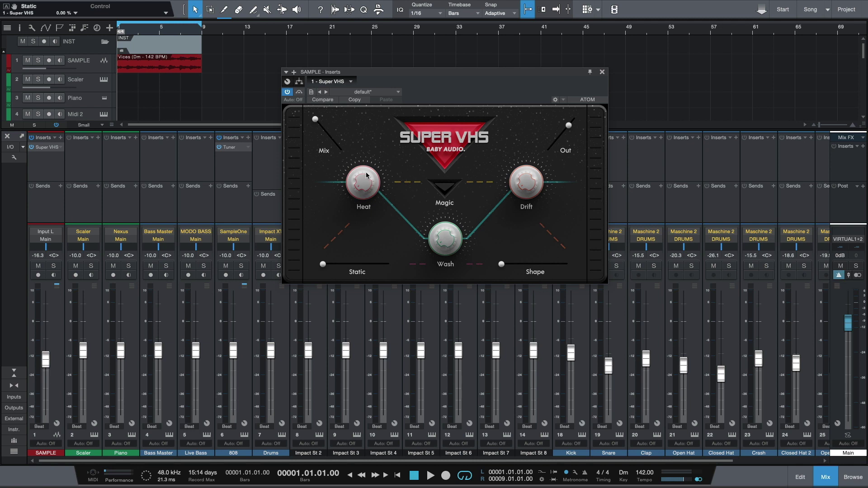
# - Close the effect window, hide the mixer and listen to the loop in the full arrangement view
pyautogui.moveTo(365, 171); pyautogui.dragTo(467, 187)
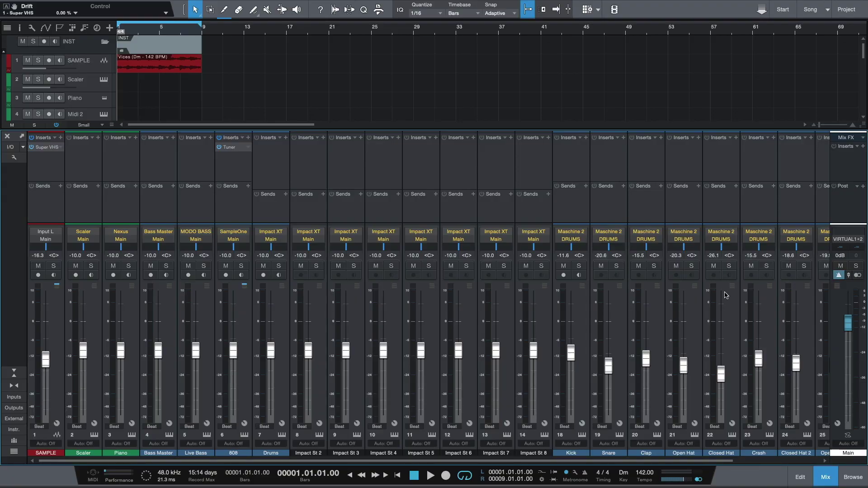
pyautogui.click(833, 473)
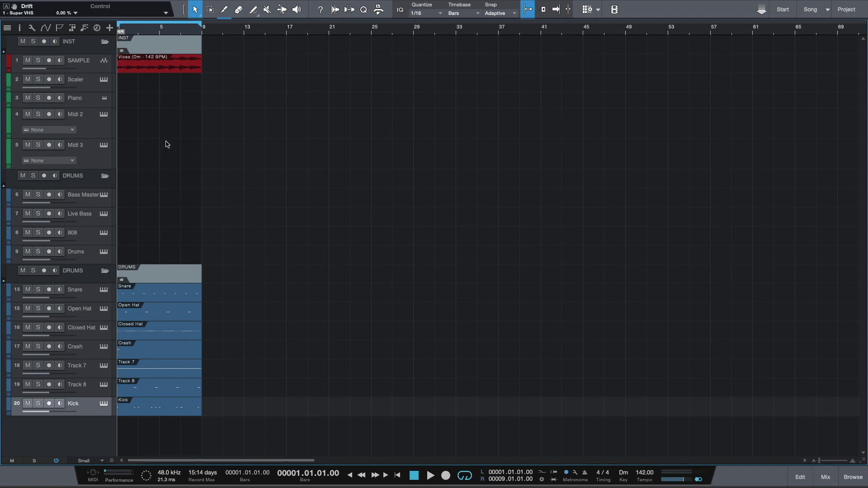
pyautogui.press('space')
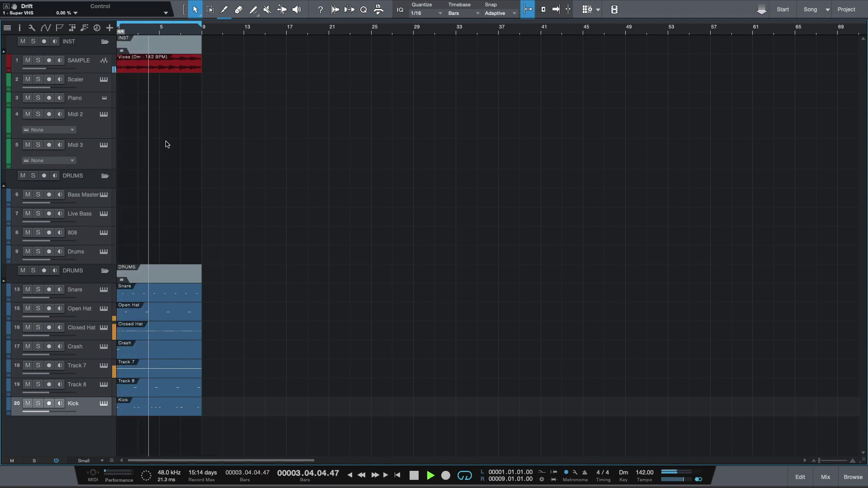
pyautogui.press('space')
# - Open Super VHS on the SAMPLE channel, solo that track and start playback
pyautogui.click(178, 64)
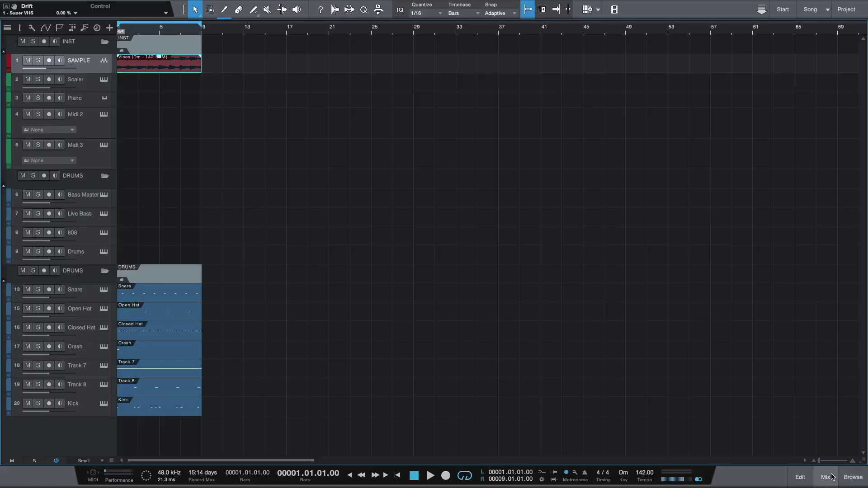
pyautogui.click(826, 476)
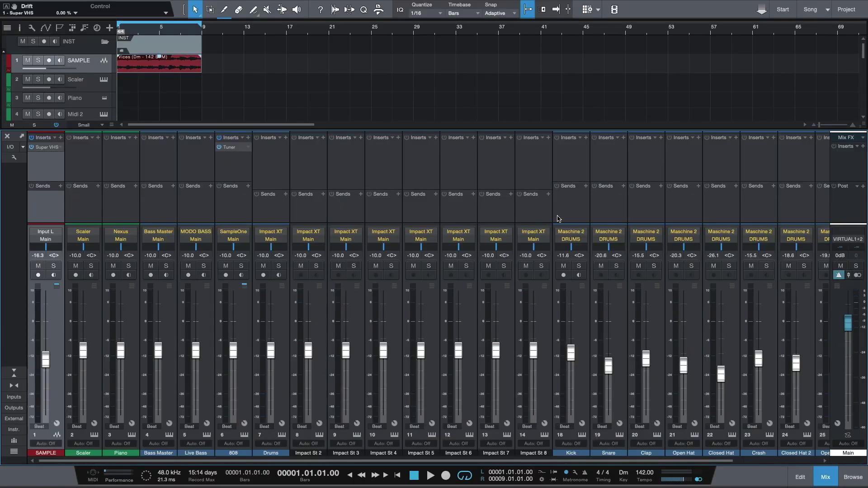
pyautogui.click(45, 148)
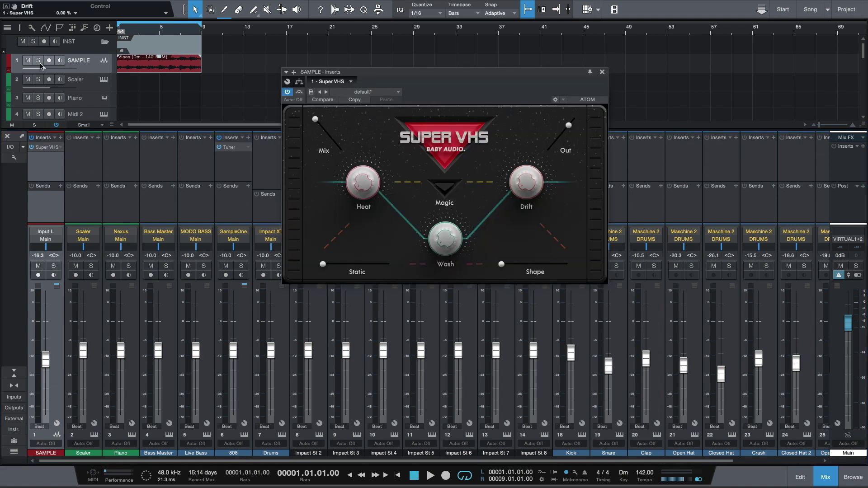
pyautogui.click(39, 60)
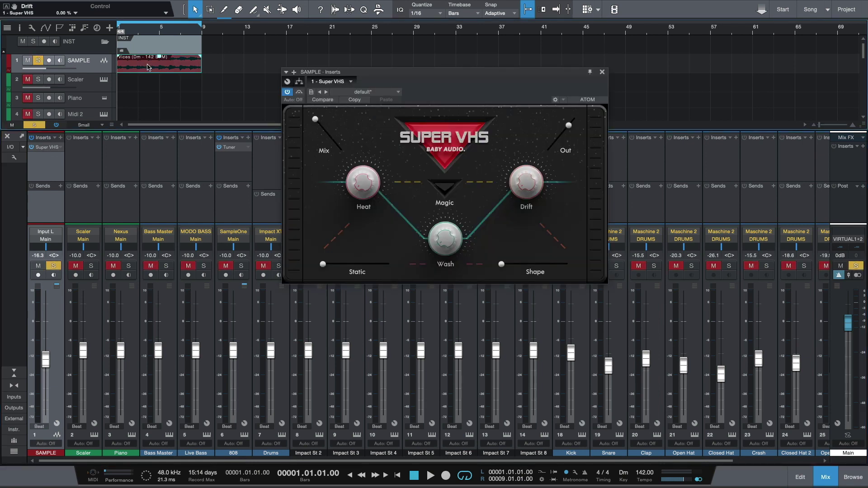
pyautogui.press('space')
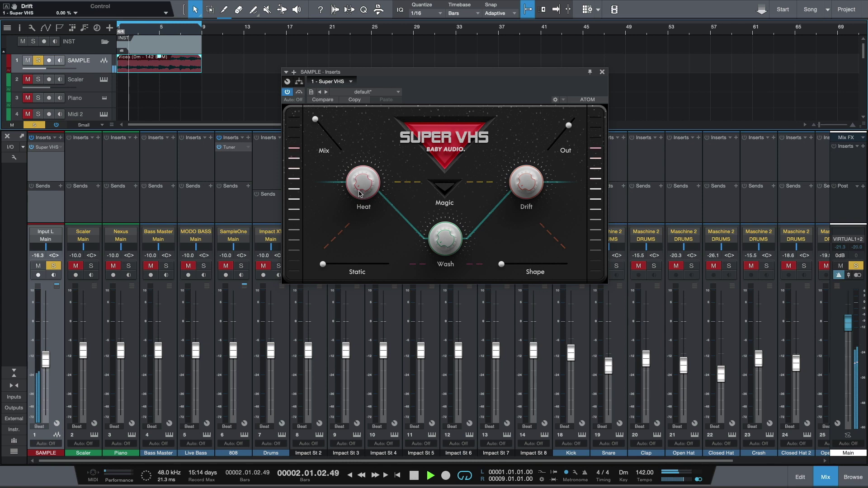
# - Audition Heat on the sample's Super VHS, enable Magic and adjust the Drift amount
pyautogui.moveTo(358, 188)
pyautogui.mouseDown()
pyautogui.moveTo(360, 137)
pyautogui.moveTo(346, 176)
pyautogui.mouseUp()
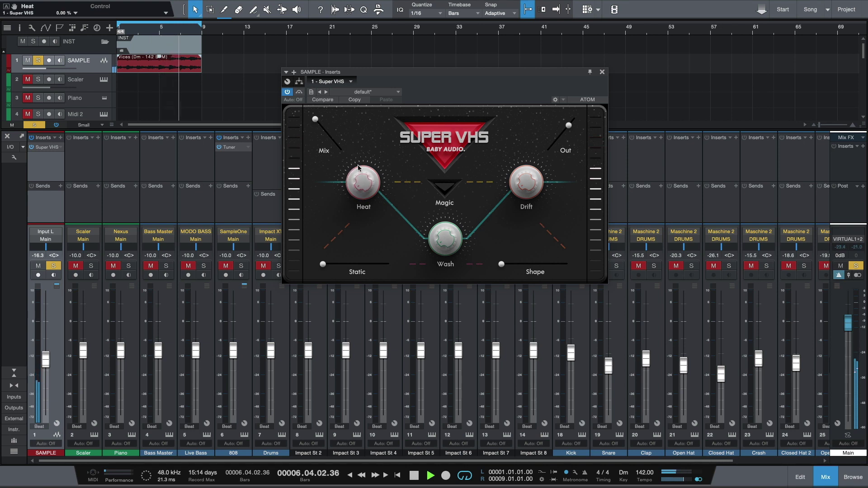
pyautogui.click(445, 188)
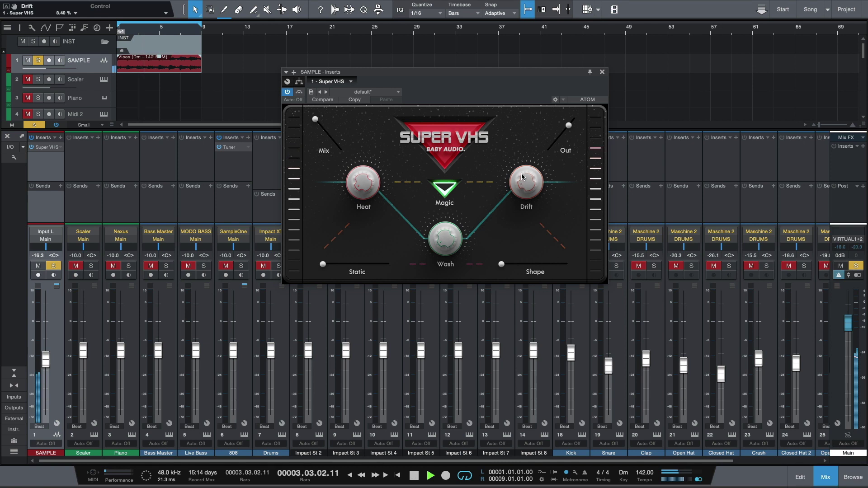
pyautogui.moveTo(521, 174)
pyautogui.mouseDown()
pyautogui.moveTo(547, 96)
pyautogui.moveTo(515, 198)
pyautogui.moveTo(534, 183)
pyautogui.moveTo(550, 190)
pyautogui.moveTo(496, 254)
pyautogui.moveTo(525, 178)
pyautogui.moveTo(530, 185)
pyautogui.mouseUp()
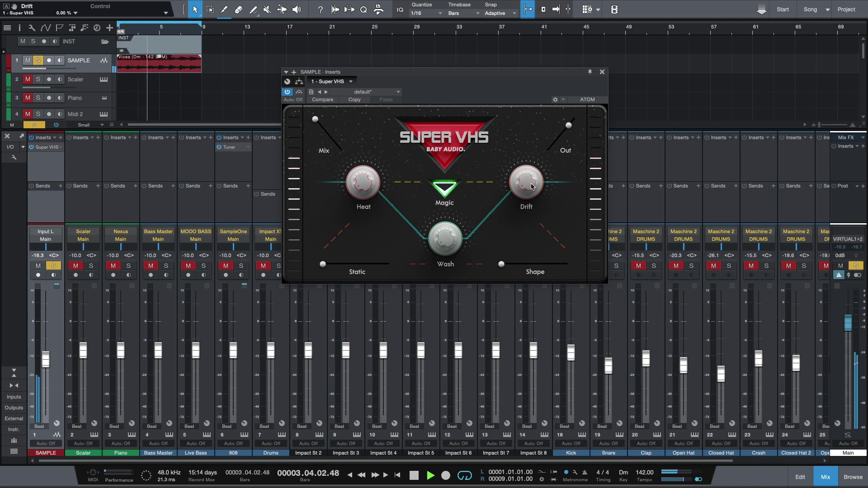
# - Dial in the sample's Static to about 34 %, Wash to about 69 % and a small amount of Shape
pyautogui.click(323, 265)
pyautogui.moveTo(322, 265); pyautogui.dragTo(357, 270)
pyautogui.moveTo(441, 243); pyautogui.dragTo(443, 194)
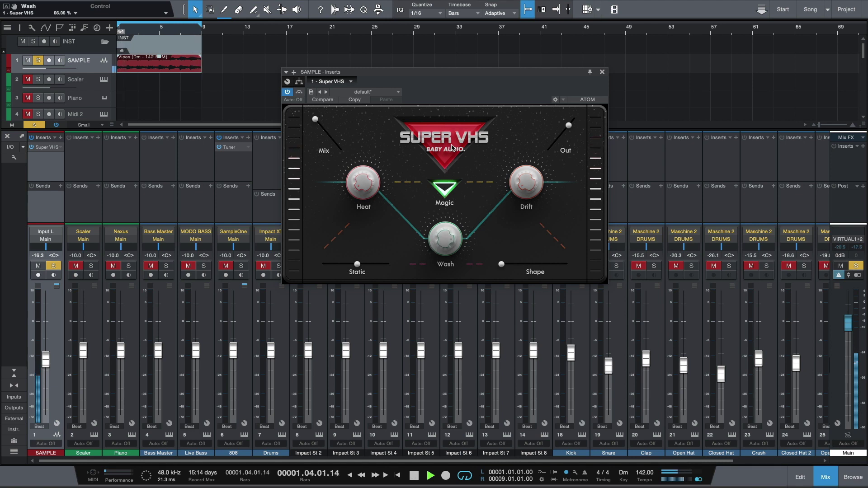
pyautogui.moveTo(357, 265); pyautogui.dragTo(352, 264)
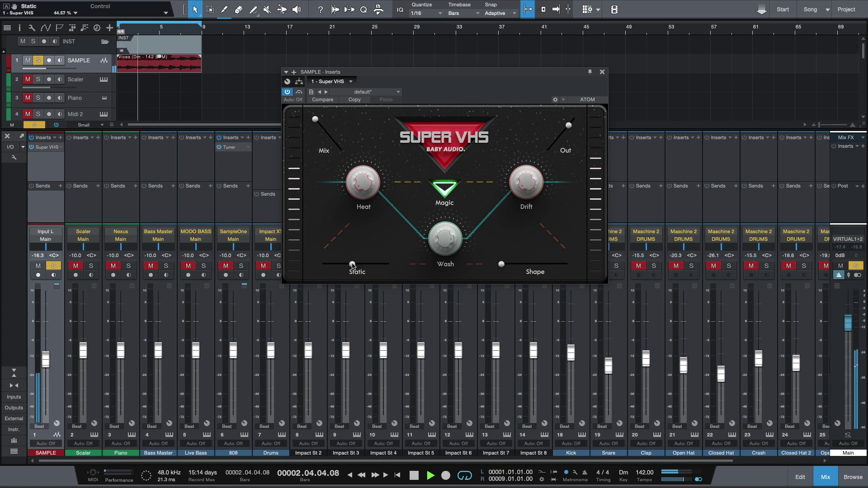
pyautogui.moveTo(441, 245); pyautogui.dragTo(434, 262)
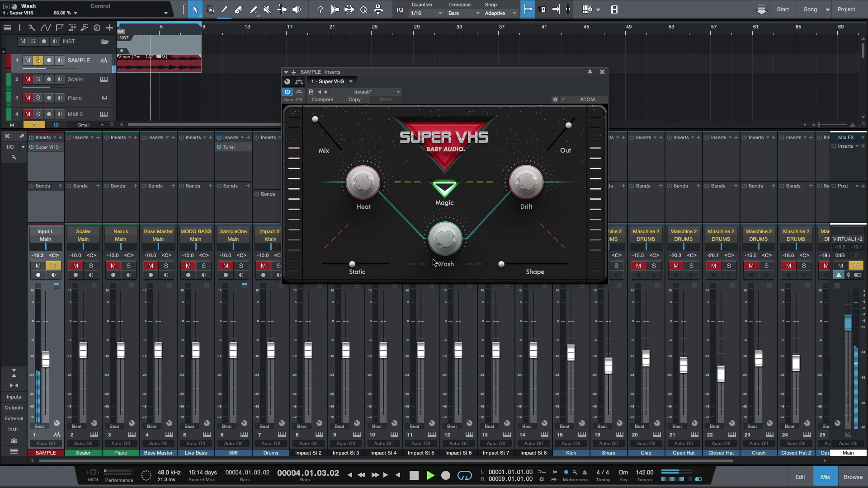
pyautogui.moveTo(501, 266); pyautogui.dragTo(521, 270)
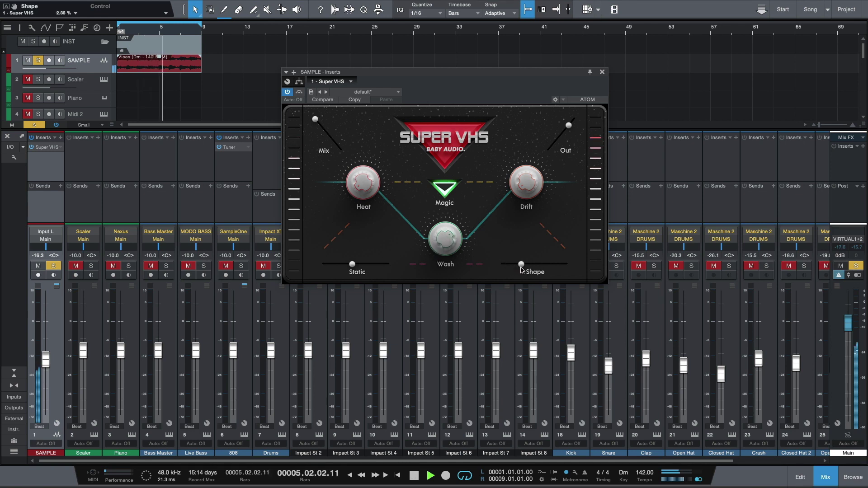
pyautogui.moveTo(522, 271); pyautogui.dragTo(515, 270)
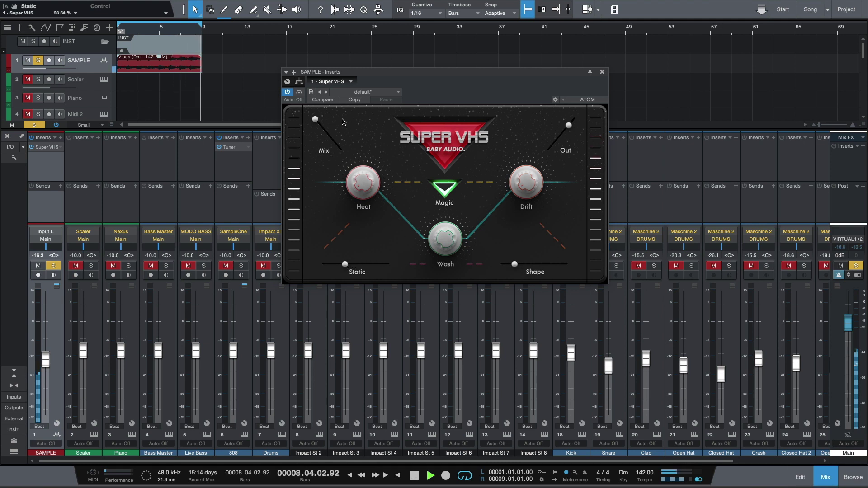
# - Reduce the sample's Super VHS Mix to about 26 %, stop playback, and bypass and close the effect
pyautogui.moveTo(320, 129); pyautogui.dragTo(331, 142)
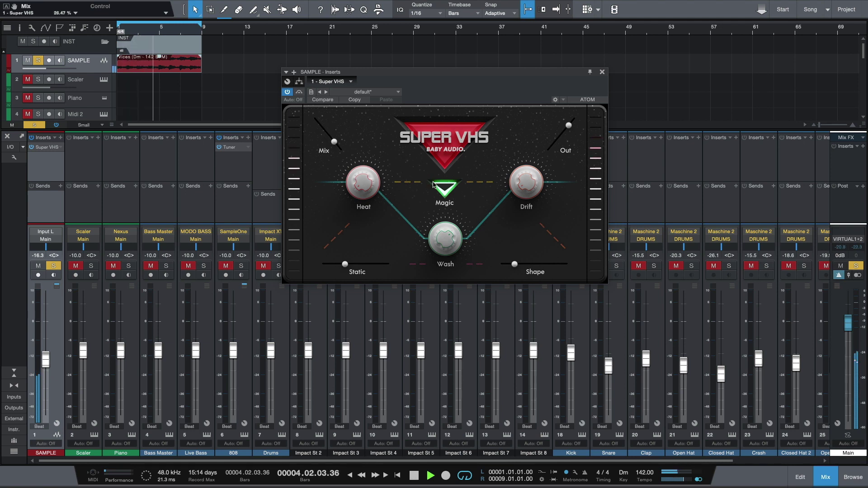
pyautogui.press('space')
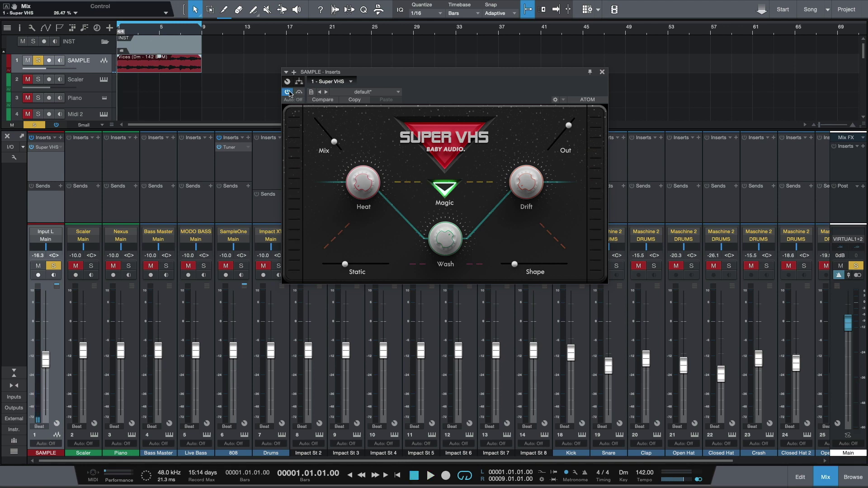
pyautogui.click(603, 72)
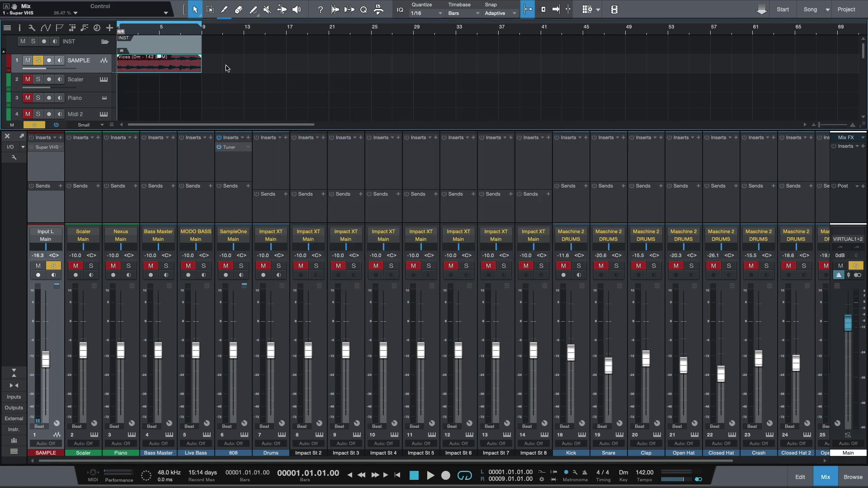
# - Solo the drum tracks and raise Heat to about 48 % in the DRUMS bus's Super VHS during playback
pyautogui.rightClick(39, 63)
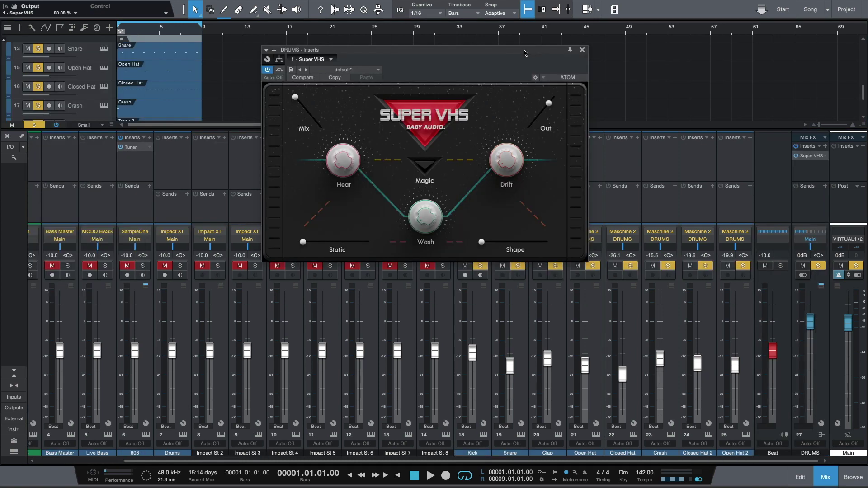
pyautogui.press('space')
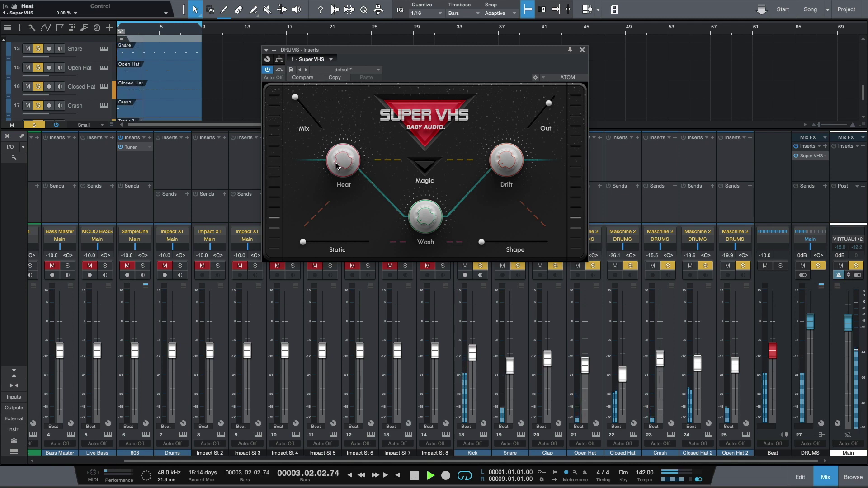
pyautogui.moveTo(336, 166); pyautogui.dragTo(336, 116)
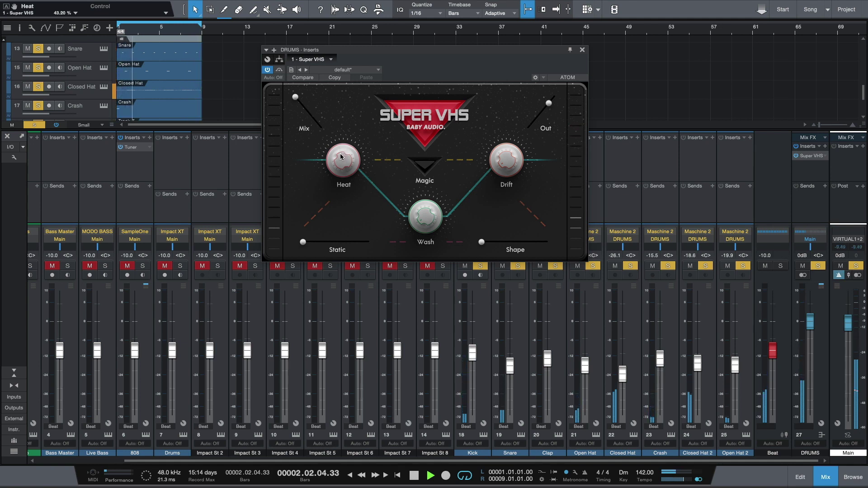
pyautogui.moveTo(340, 154); pyautogui.dragTo(342, 148)
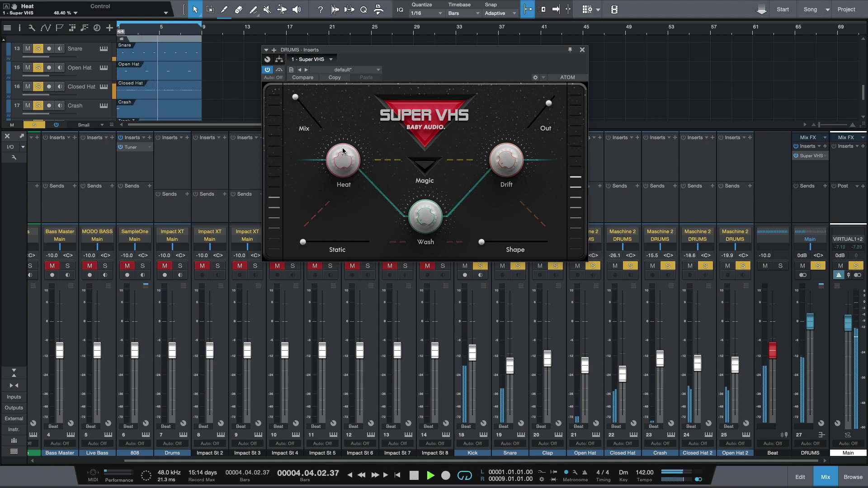
# - Lower the drum effect's Out level to about 71 % and compare the drums with Super VHS bypassed and active
pyautogui.click(267, 70)
pyautogui.click(267, 70)
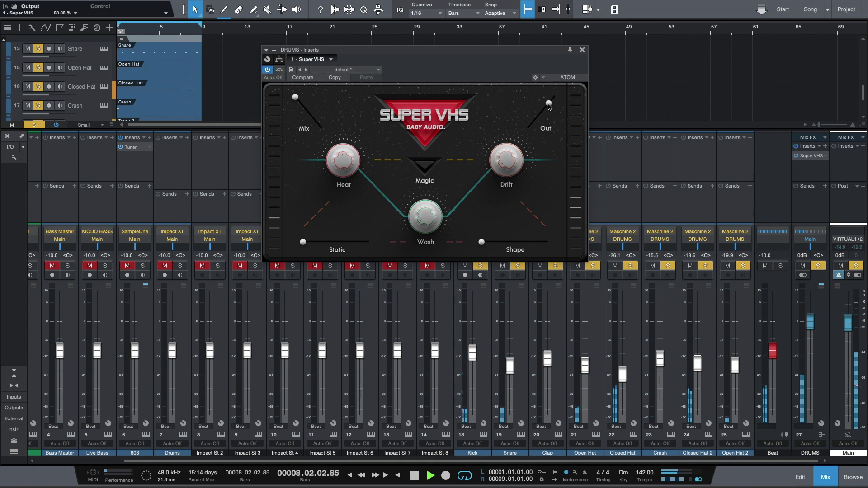
pyautogui.moveTo(549, 106); pyautogui.dragTo(543, 110)
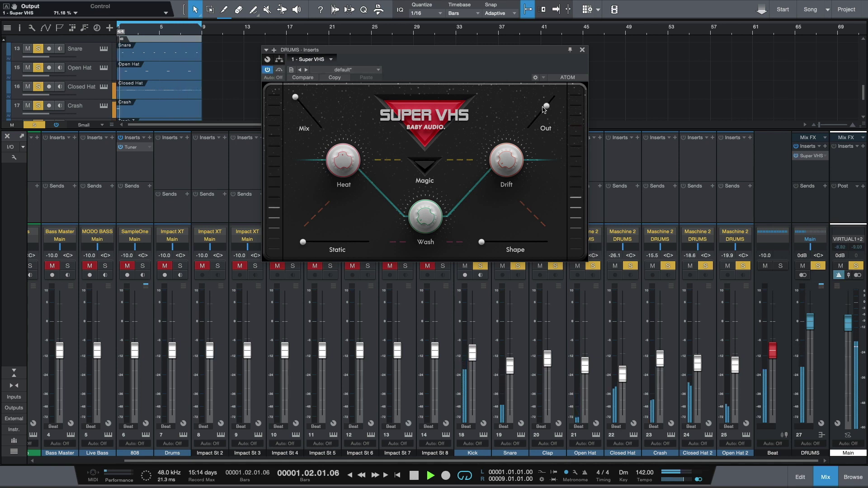
pyautogui.click(267, 70)
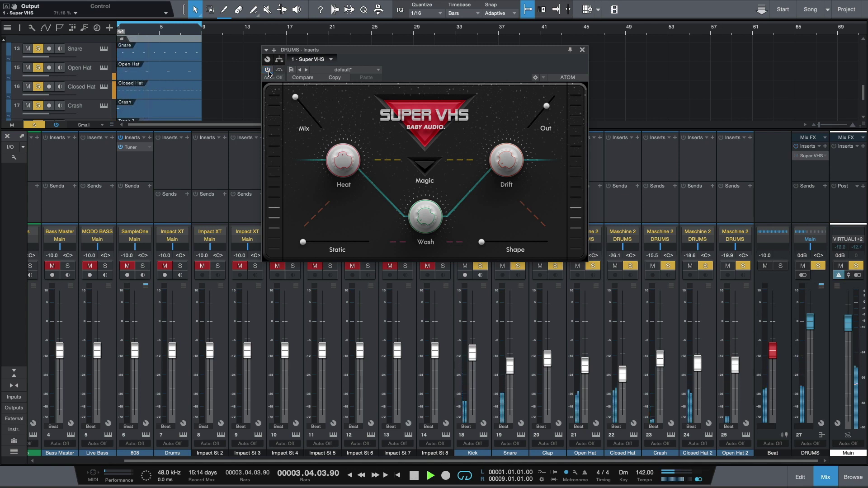
pyautogui.click(268, 70)
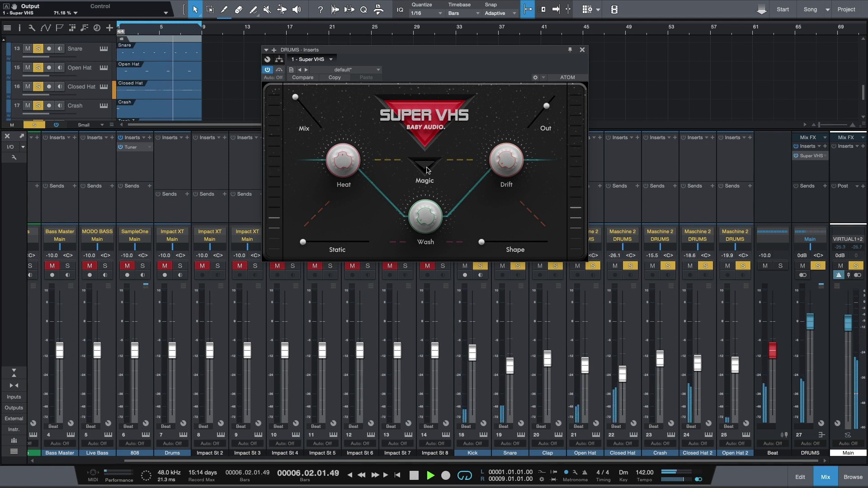
pyautogui.click(268, 70)
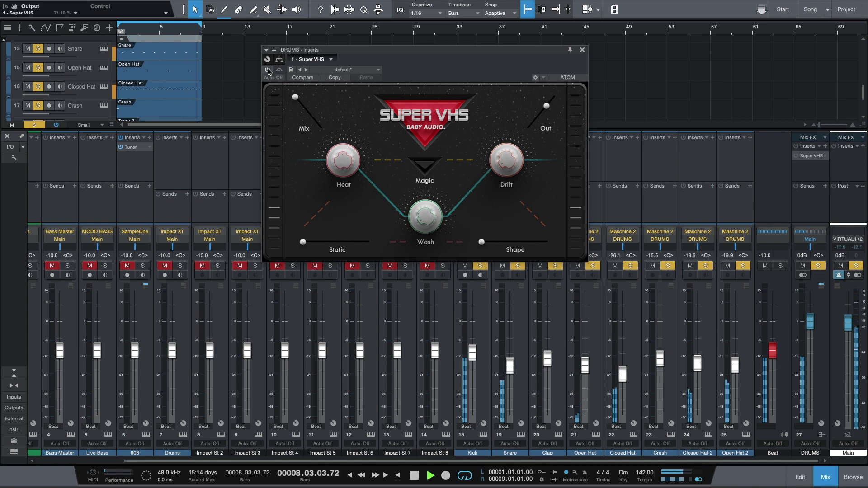
pyautogui.click(268, 70)
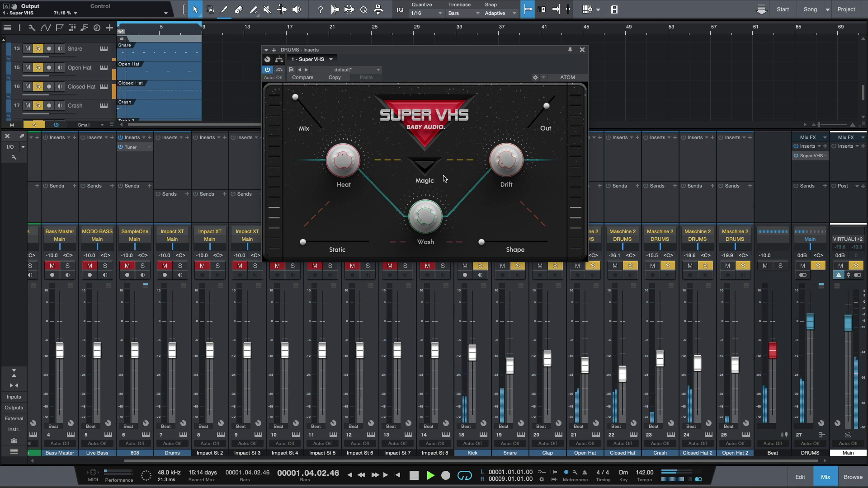
# - Audition Magic on the drums and switch it off, push Drift to 100 % and back it down
pyautogui.click(427, 165)
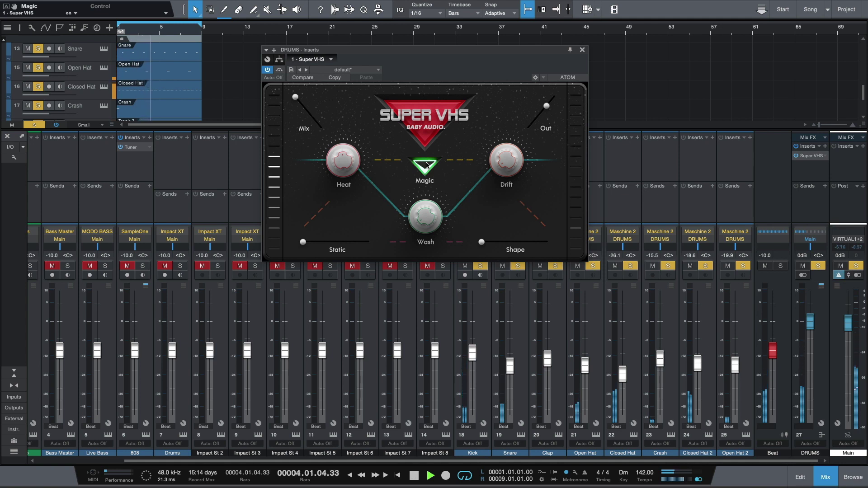
pyautogui.click(427, 165)
pyautogui.moveTo(505, 165); pyautogui.dragTo(531, 10)
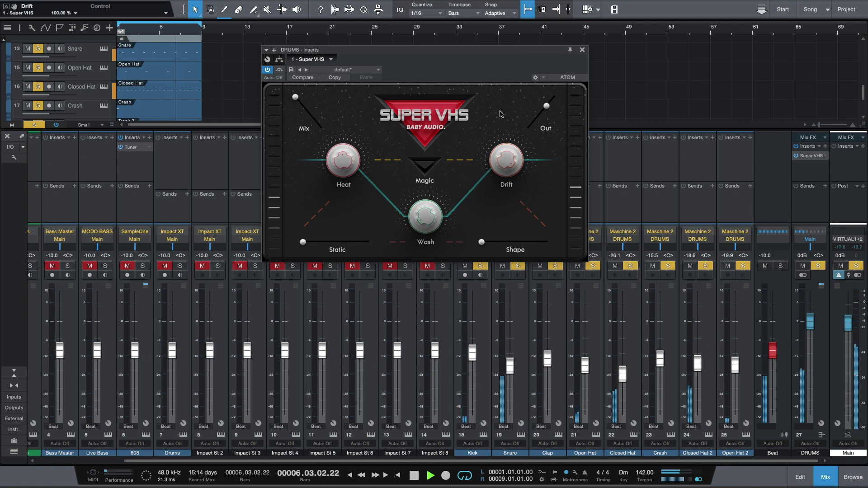
pyautogui.moveTo(506, 161); pyautogui.dragTo(502, 190)
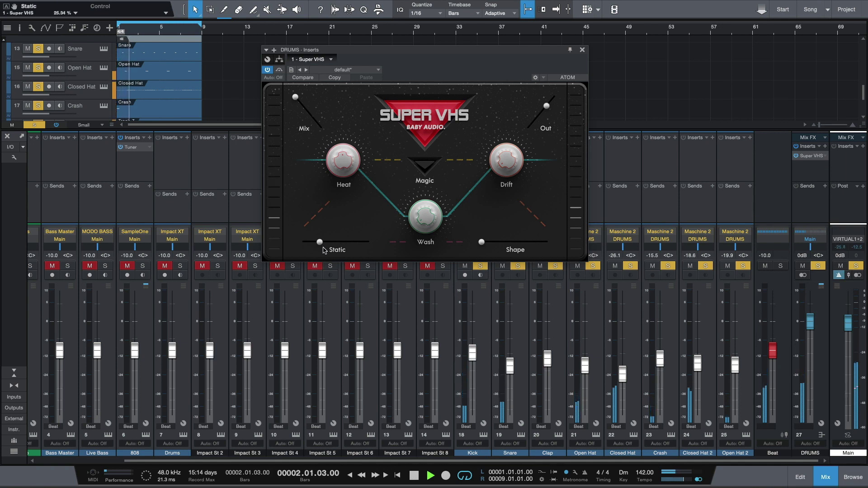
# - Set a light Static amount on the drums, with Wash at about 25 % and Shape at about 2 %
pyautogui.moveTo(325, 250); pyautogui.dragTo(313, 250)
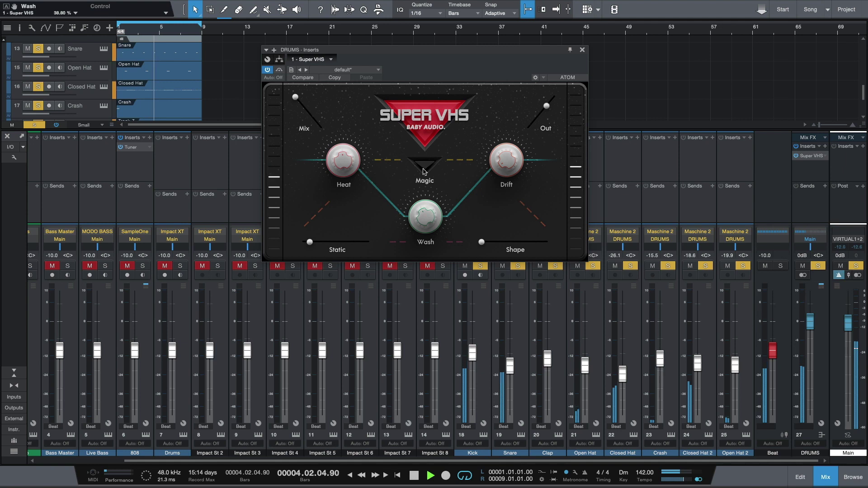
pyautogui.moveTo(419, 174)
pyautogui.mouseDown()
pyautogui.moveTo(403, 196)
pyautogui.moveTo(409, 183)
pyautogui.mouseUp()
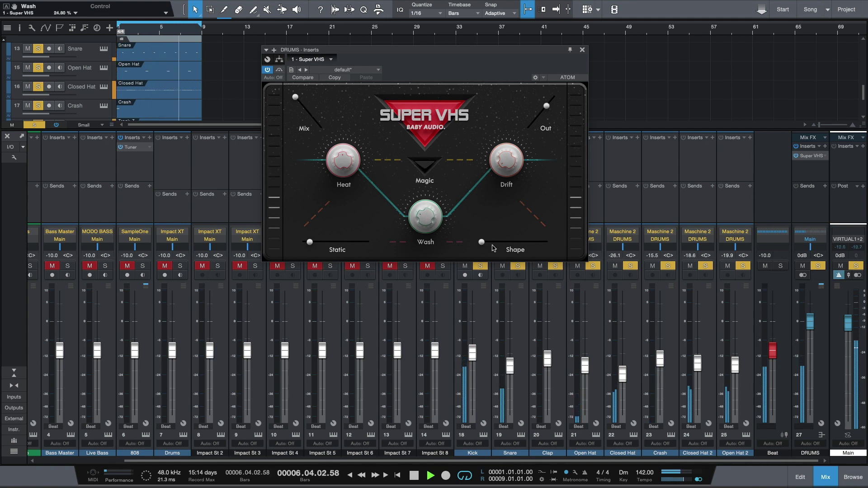
pyautogui.moveTo(481, 242); pyautogui.dragTo(501, 244)
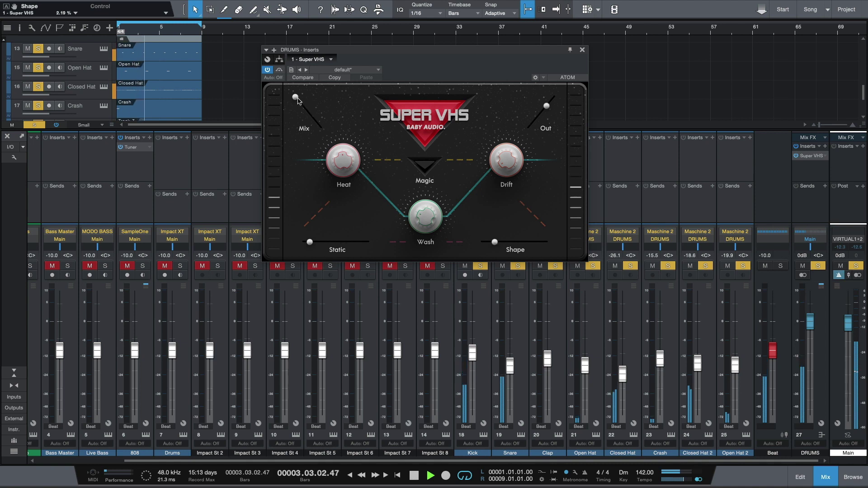
# - Reduce the drum effect's Mix to about 46 % and enable Magic
pyautogui.moveTo(294, 99); pyautogui.dragTo(310, 118)
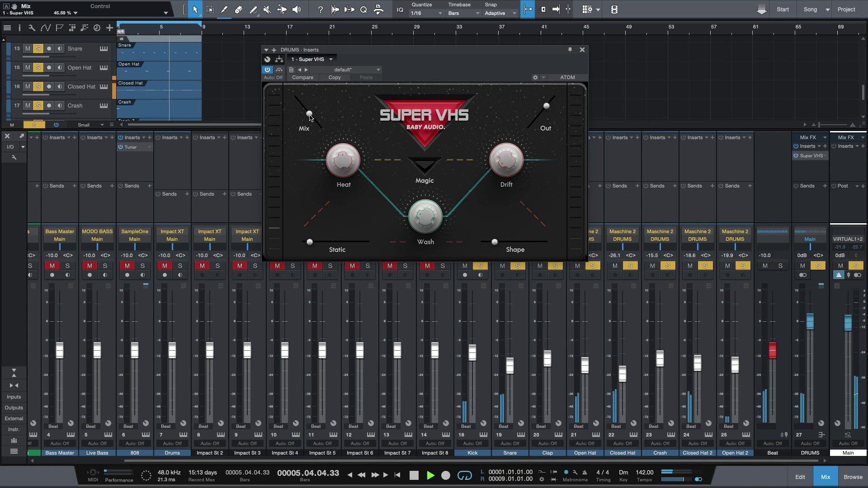
pyautogui.click(423, 166)
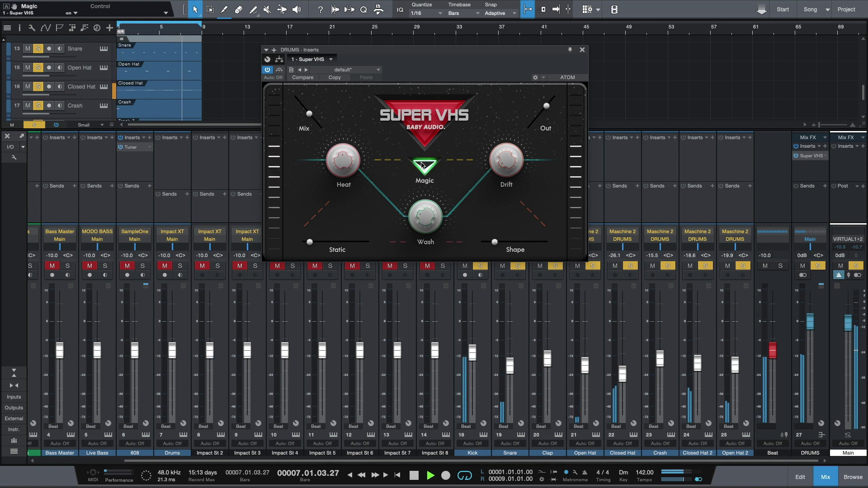